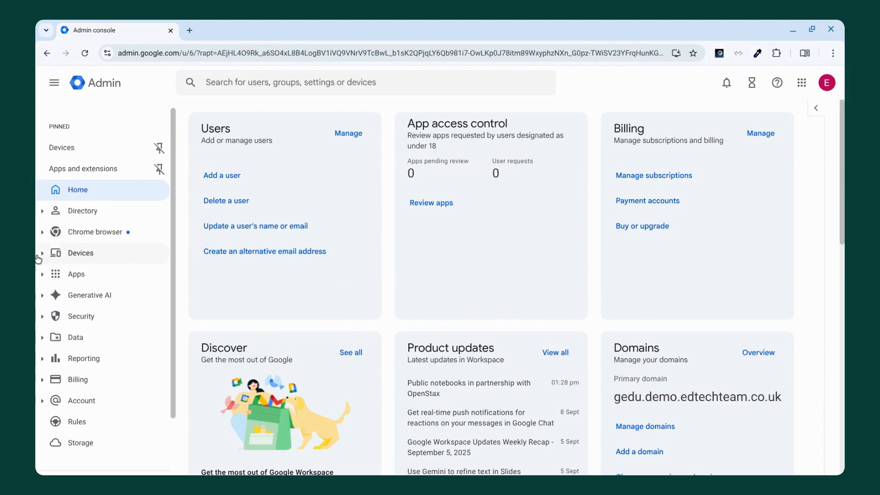
Step: Open the Compliance settings of the Gmail service within the Google Workspace apps
click(41, 274)
click(65, 317)
click(111, 363)
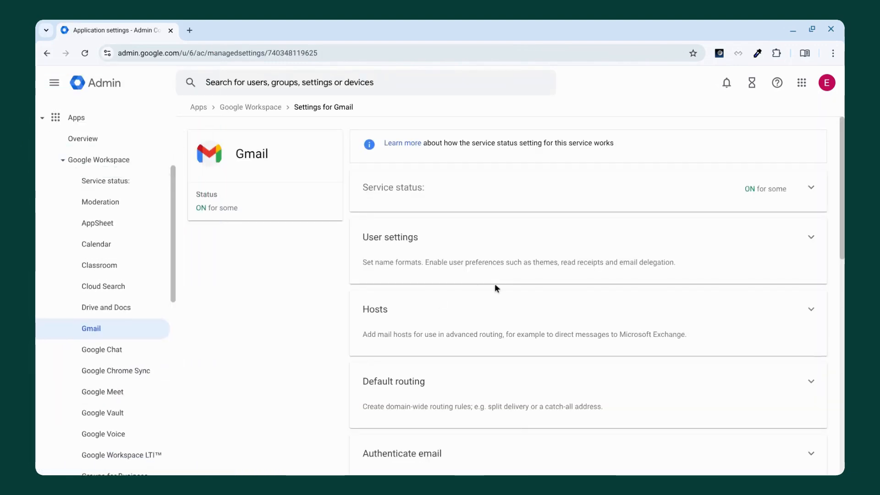
scroll(494, 283, down, 5)
scroll(494, 283, down, 7)
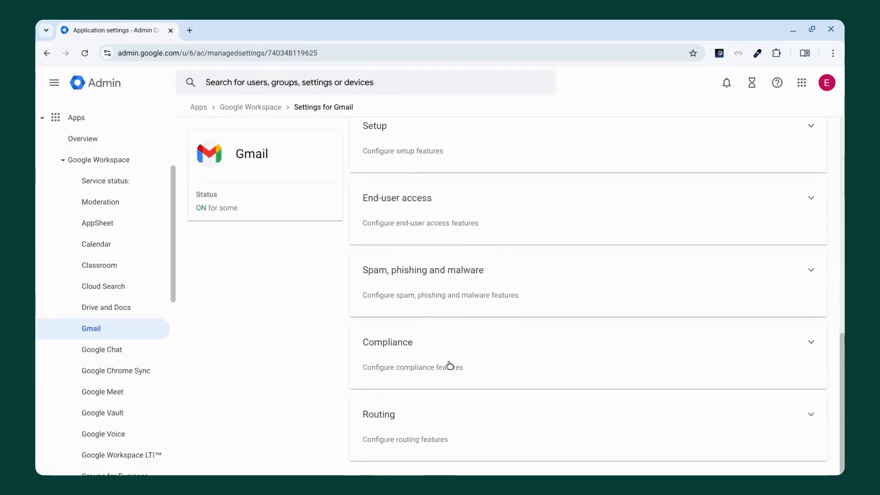
click(450, 355)
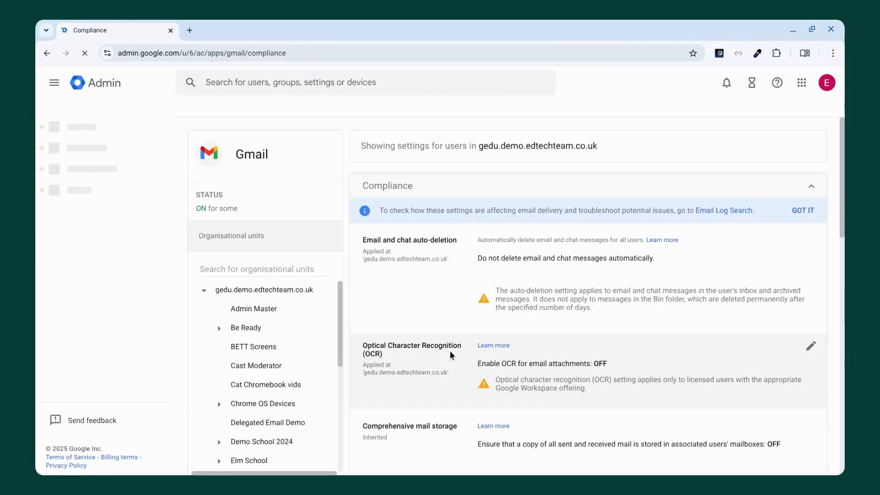
Step: Select the 2016 - Year 8 organisational unit within My Example School's Users, Students, Lower School branch
scroll(492, 262, down, 10)
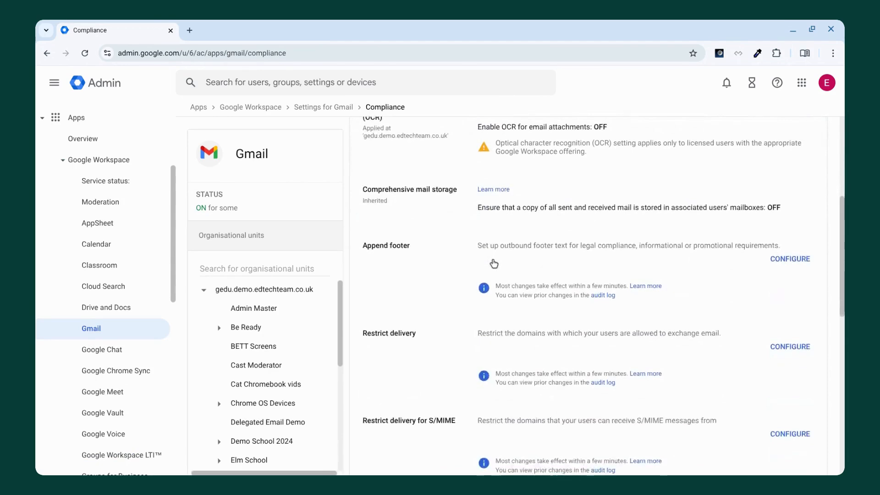
scroll(493, 263, down, 3)
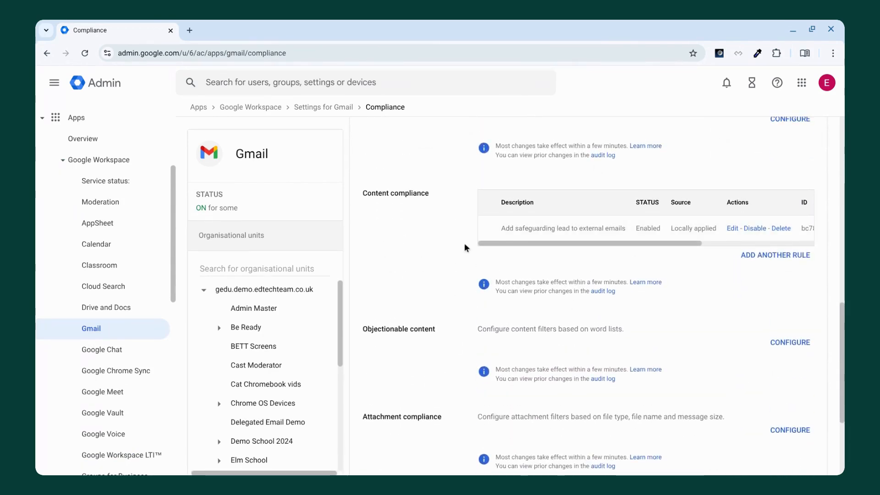
scroll(240, 315, down, 5)
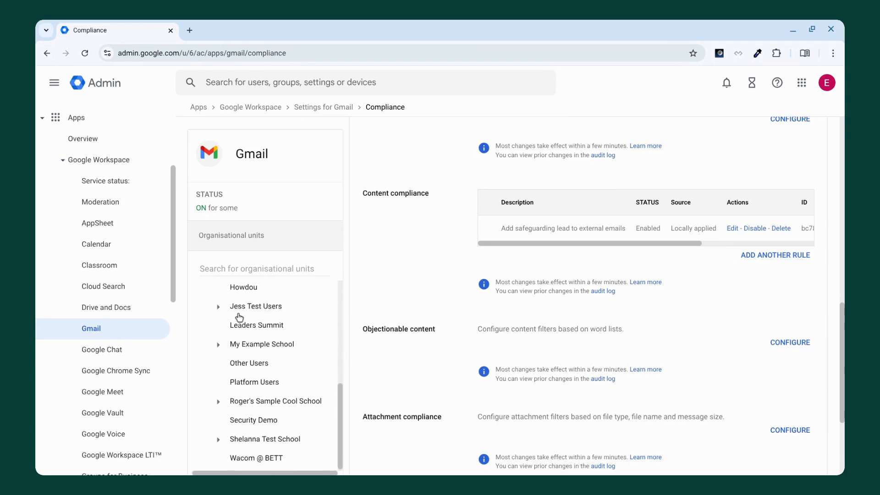
click(218, 344)
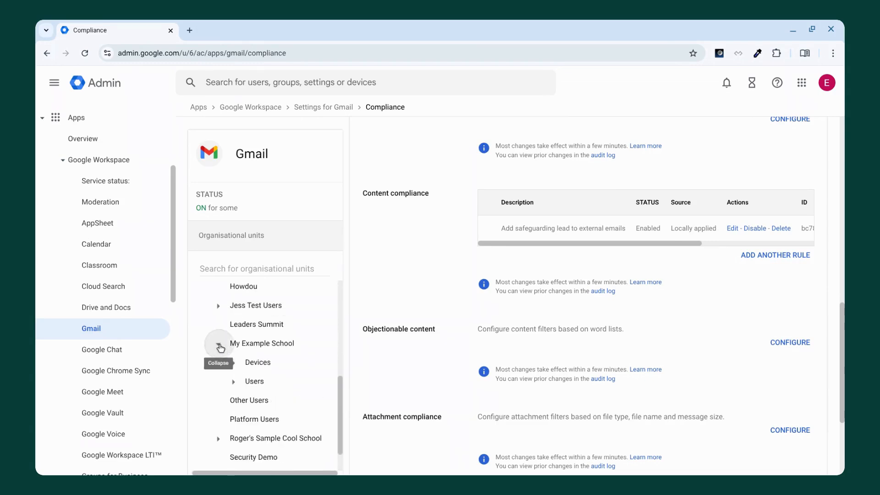
click(232, 384)
scroll(231, 386, down, 3)
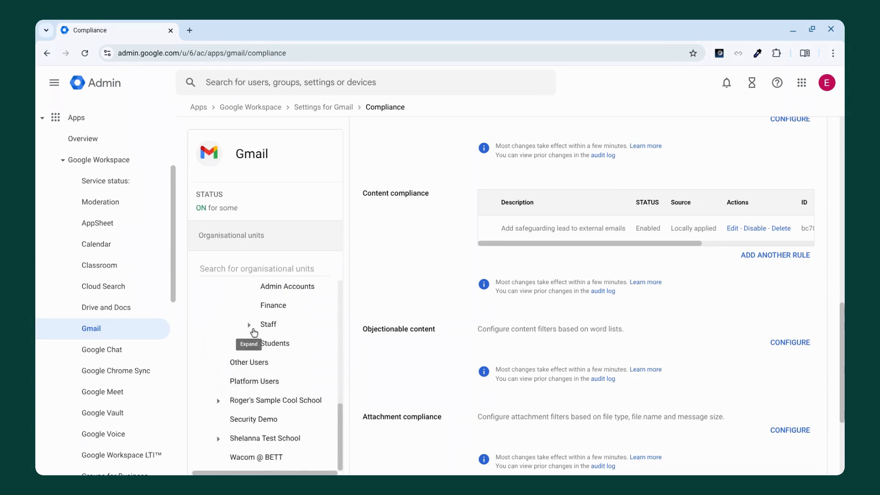
click(249, 352)
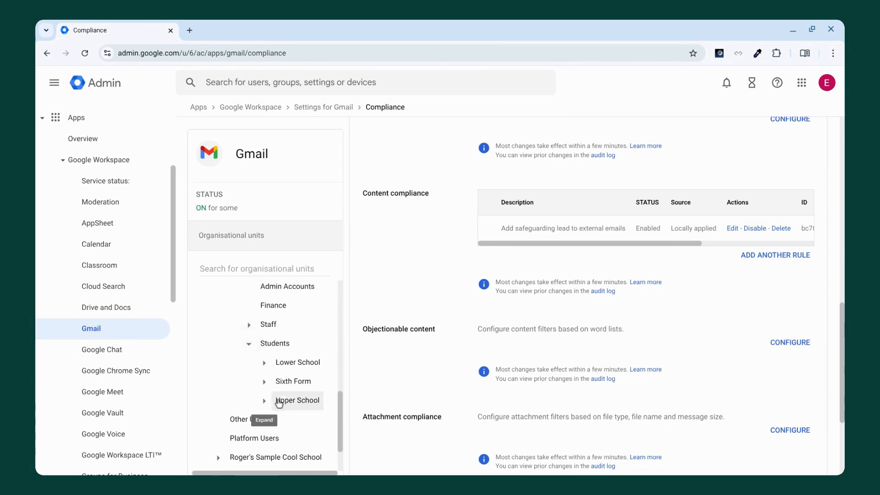
click(264, 363)
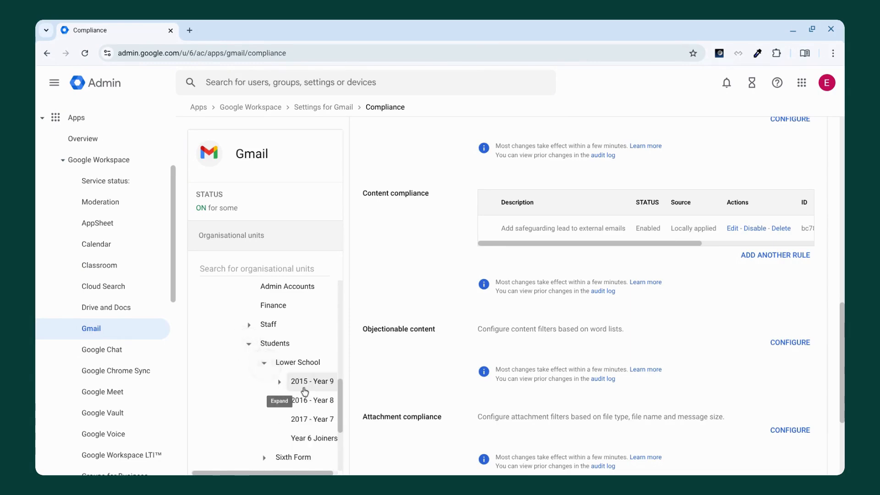
click(313, 410)
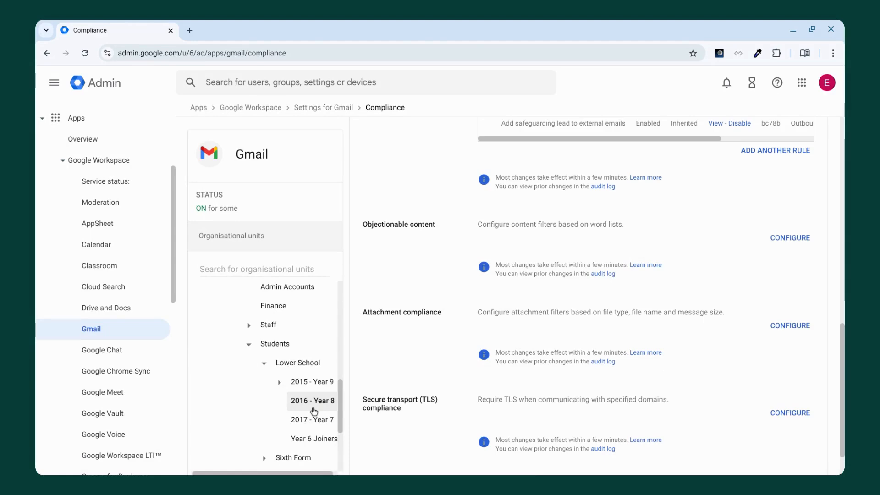
Step: Start another content compliance rule for Year 8 that affects Outbound and Internal – sending messages
scroll(531, 331, up, 3)
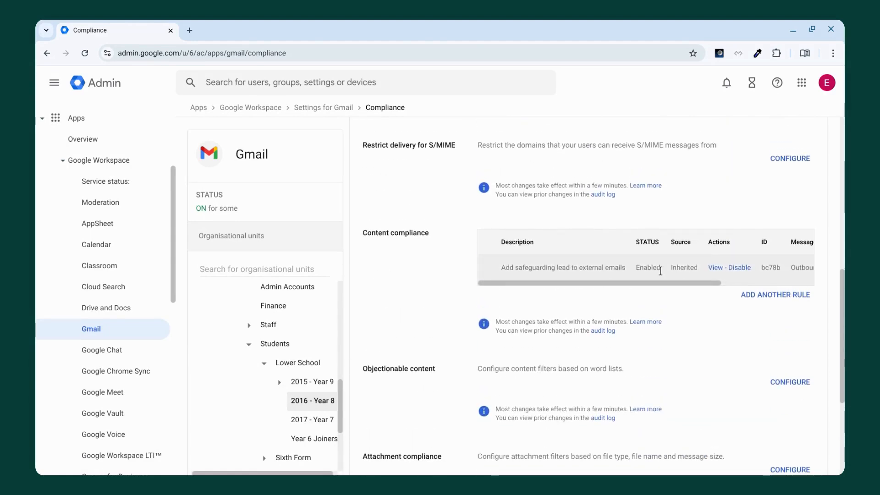
click(770, 295)
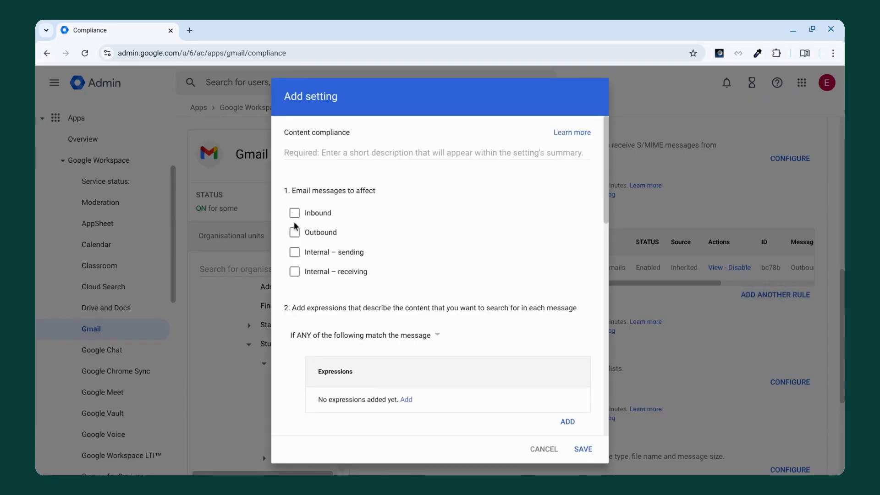
click(296, 235)
click(296, 238)
click(295, 253)
scroll(402, 254, down, 1)
click(294, 201)
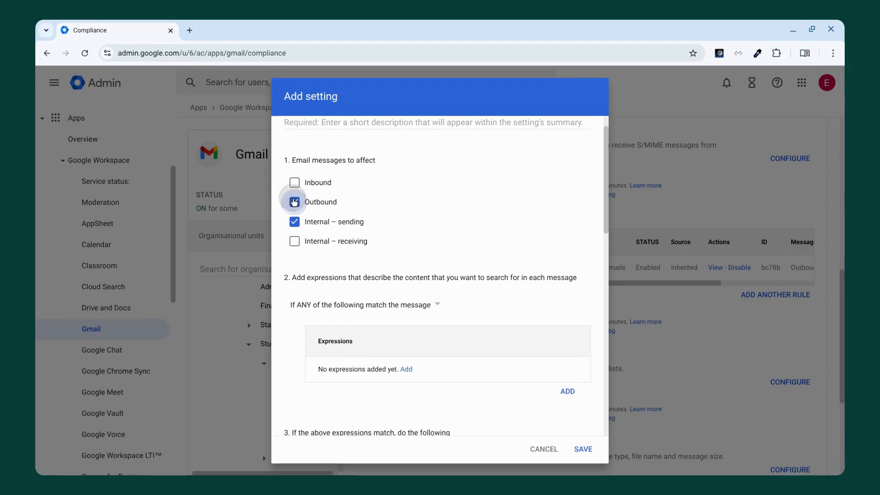
Step: Enable custom headers for the rule and add an X-Student header with the secret token as its value
scroll(397, 264, down, 3)
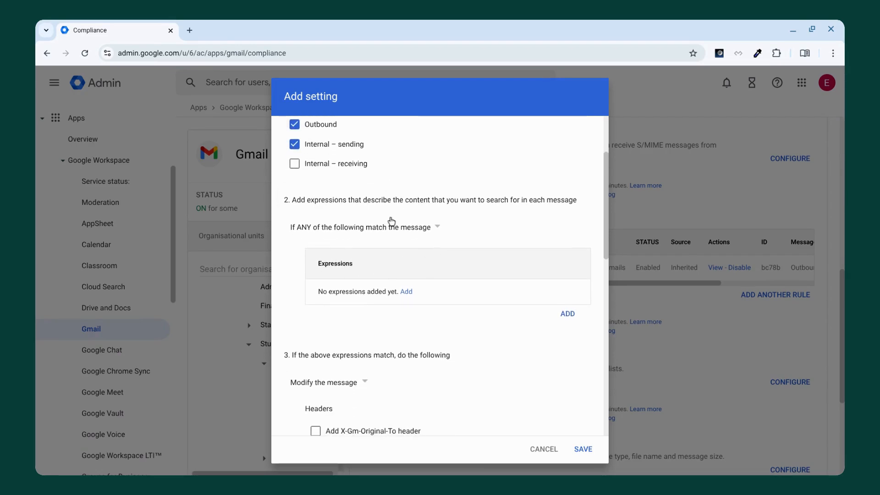
scroll(400, 213, up, 2)
scroll(397, 213, down, 1)
scroll(395, 213, down, 7)
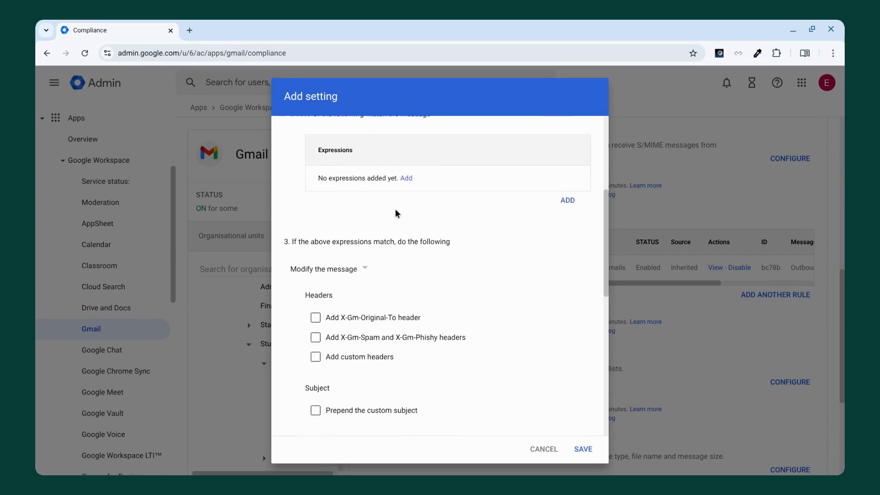
scroll(330, 243, down, 2)
click(316, 251)
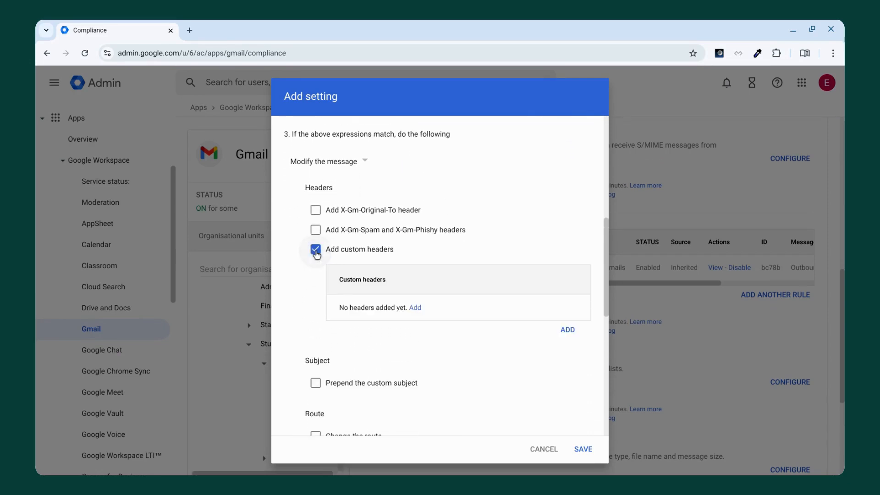
click(416, 310)
click(307, 279)
text(Student)
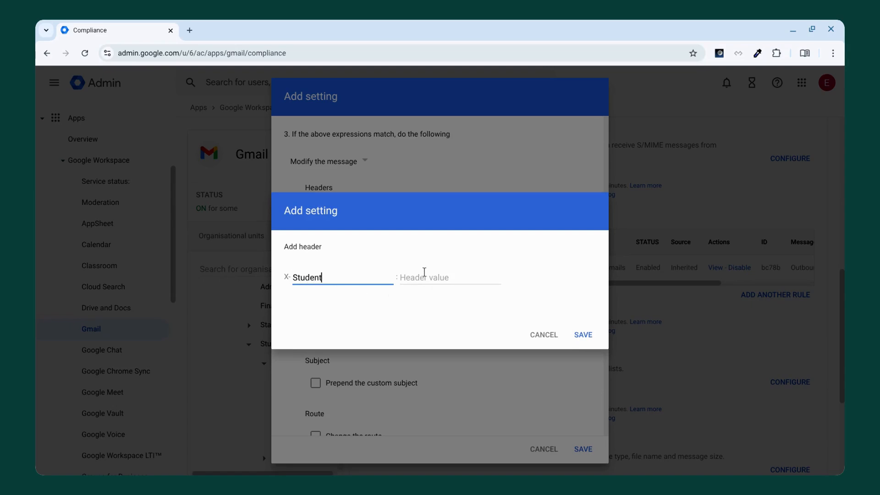
click(424, 275)
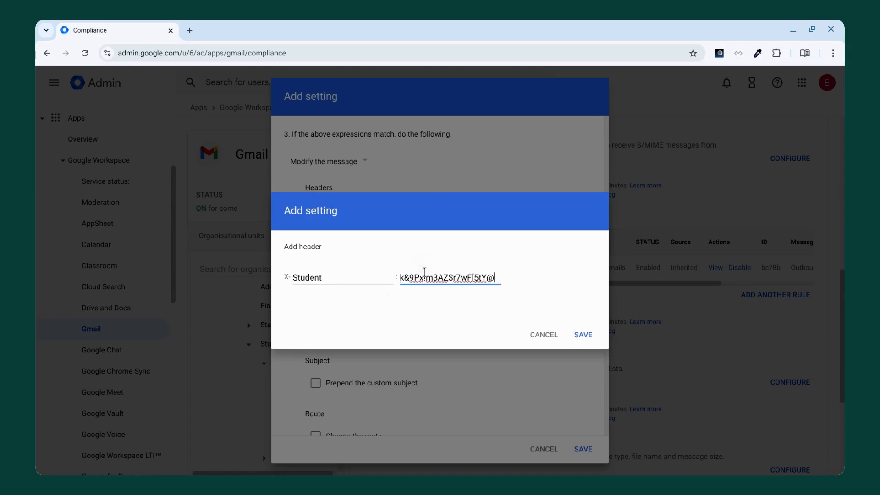
click(480, 276)
click(585, 334)
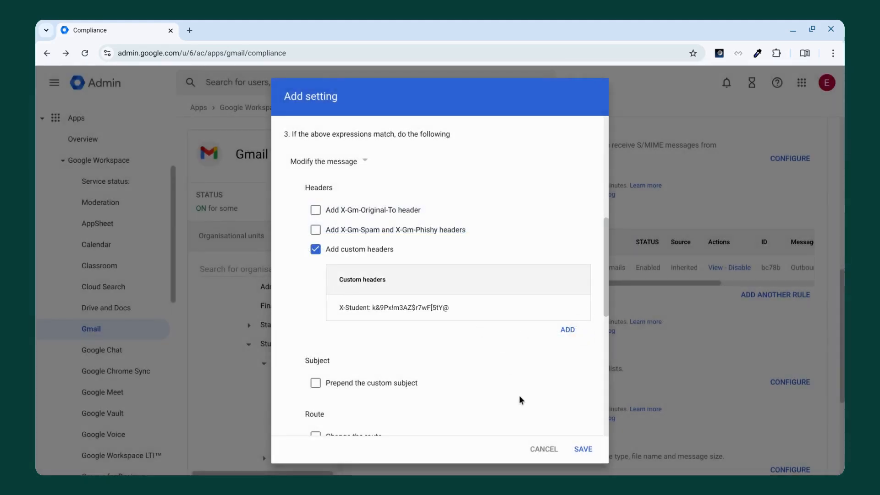
Step: Describe the content compliance rule as "Student Header" and save it
click(590, 453)
scroll(436, 310, down, 1)
scroll(436, 310, down, 4)
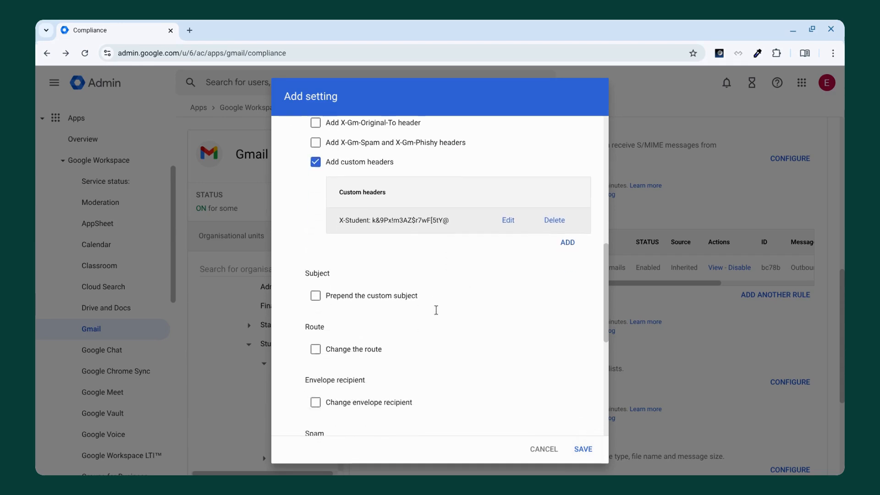
scroll(436, 310, down, 1)
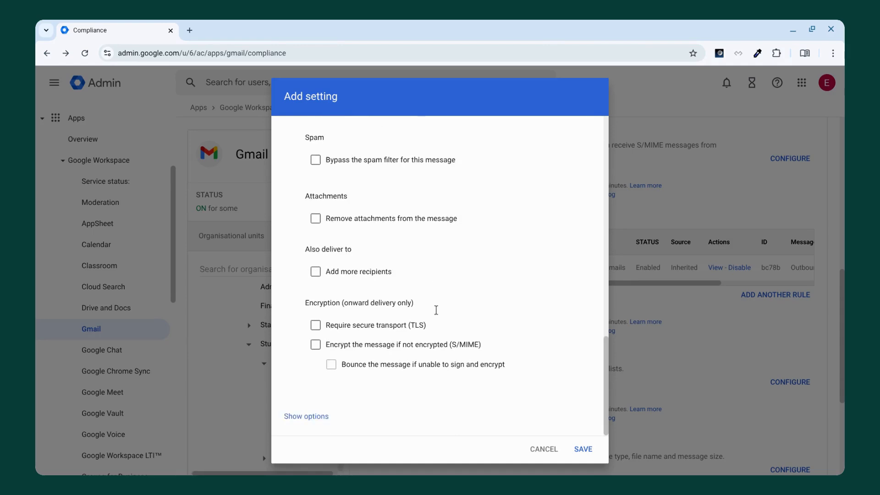
scroll(436, 310, up, 10)
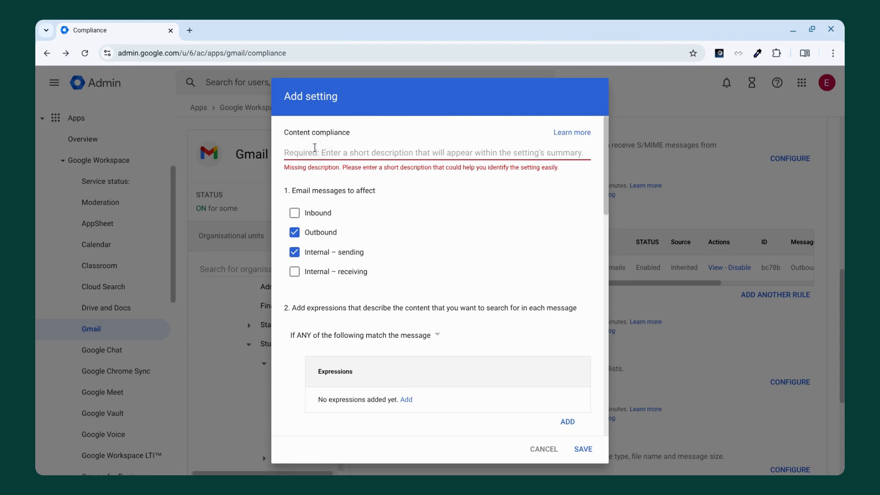
text(Styud)
key(BackSpace)
key(BackSpace)
text(udent Header)
click(583, 449)
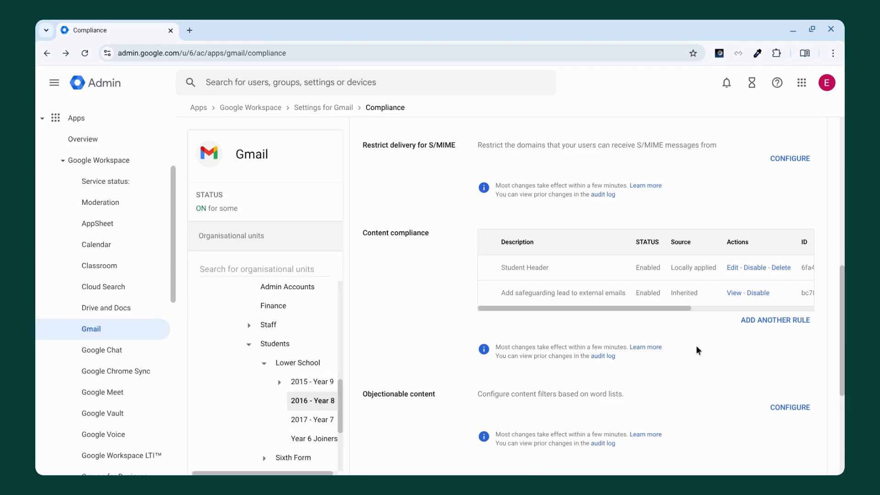
Step: Start a second content compliance rule that affects Inbound and Internal – receiving messages
click(771, 320)
click(296, 214)
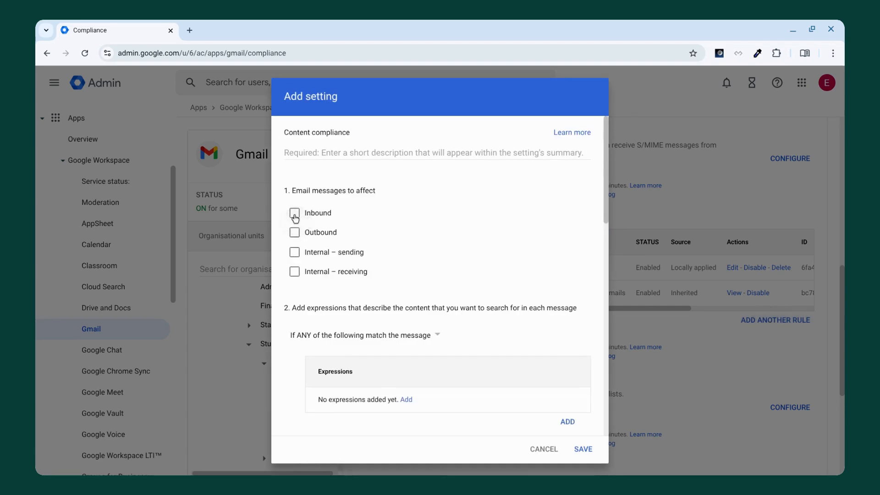
click(296, 272)
scroll(434, 277, down, 3)
scroll(435, 276, up, 2)
scroll(359, 244, down, 4)
scroll(359, 247, up, 3)
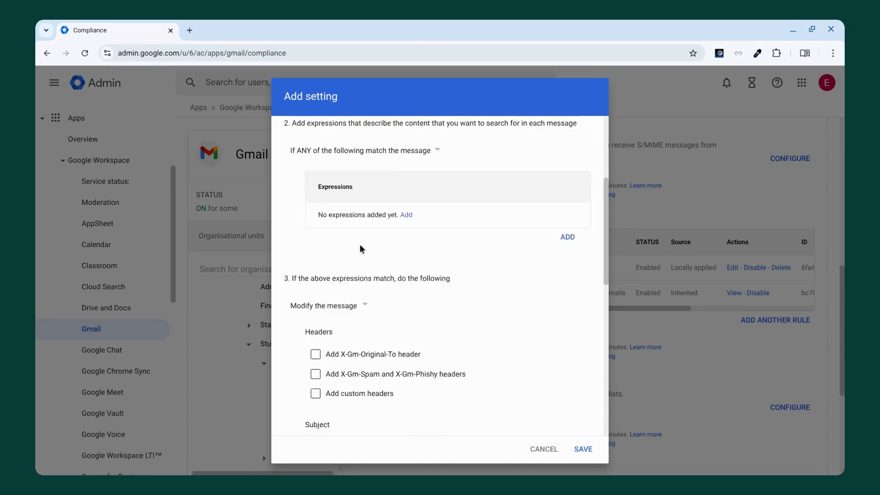
Step: Add an advanced content match expression that checks whether the full headers contain the secret header token
click(407, 271)
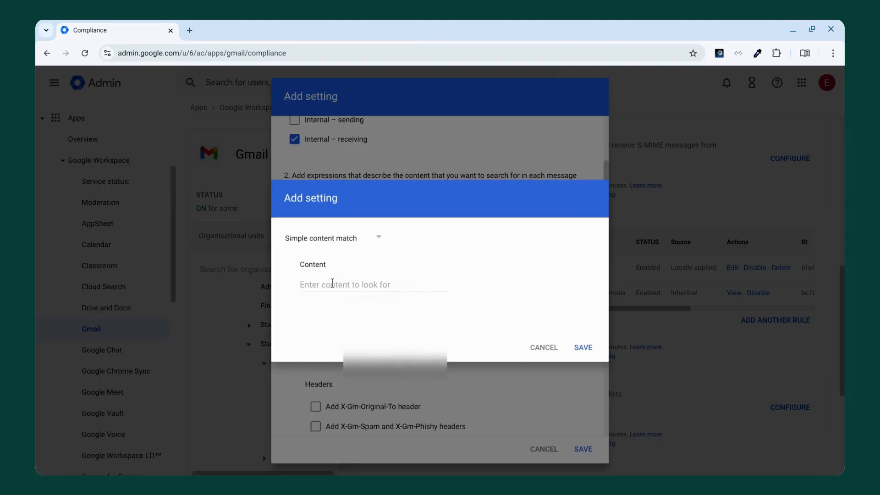
click(332, 283)
click(378, 238)
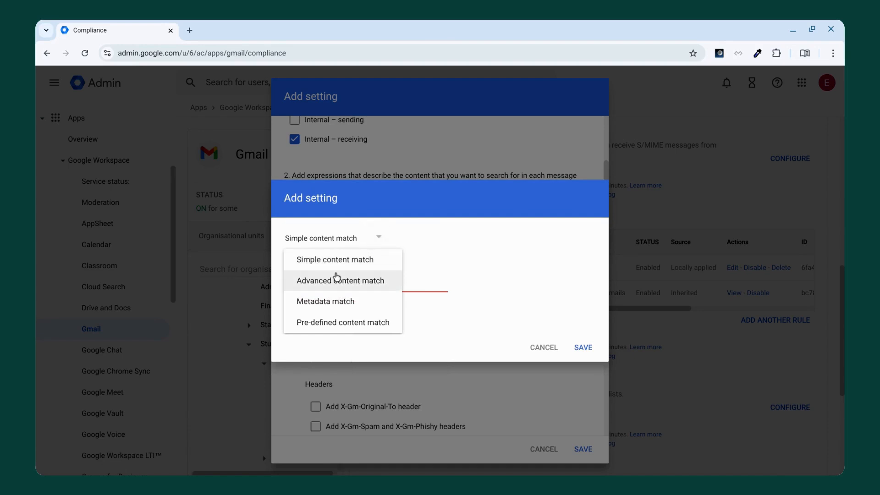
click(359, 280)
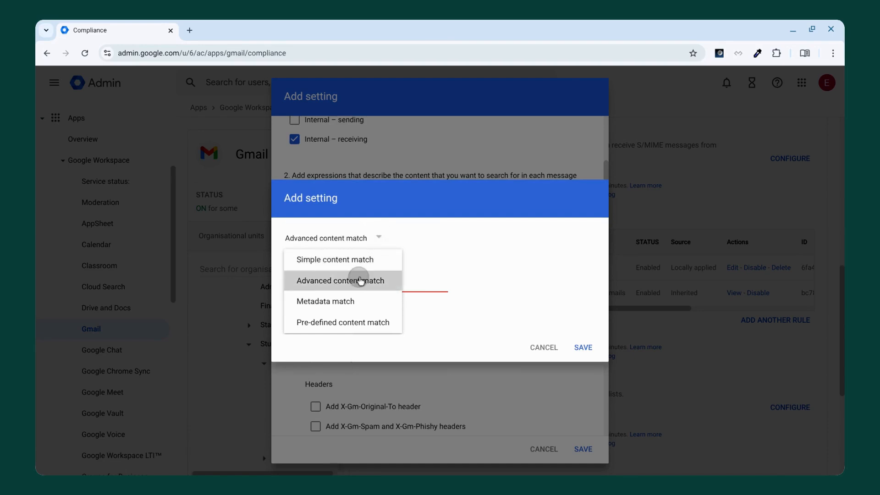
click(369, 241)
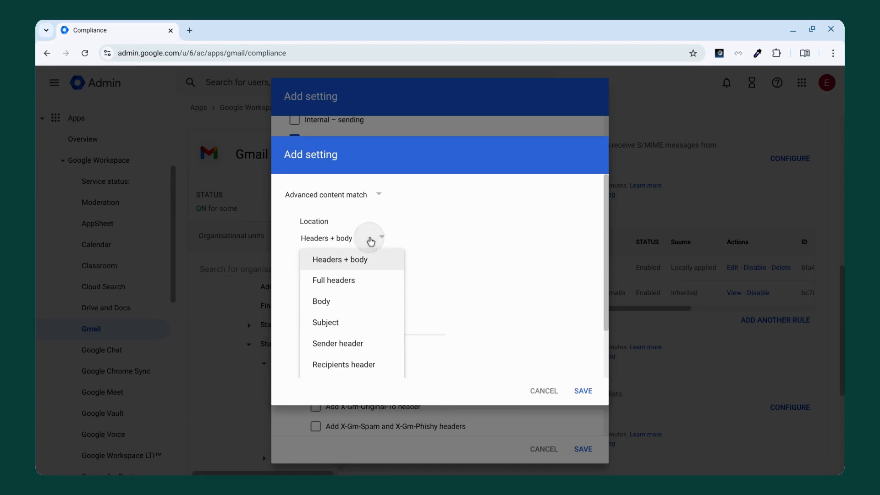
scroll(355, 321, down, 1)
click(338, 260)
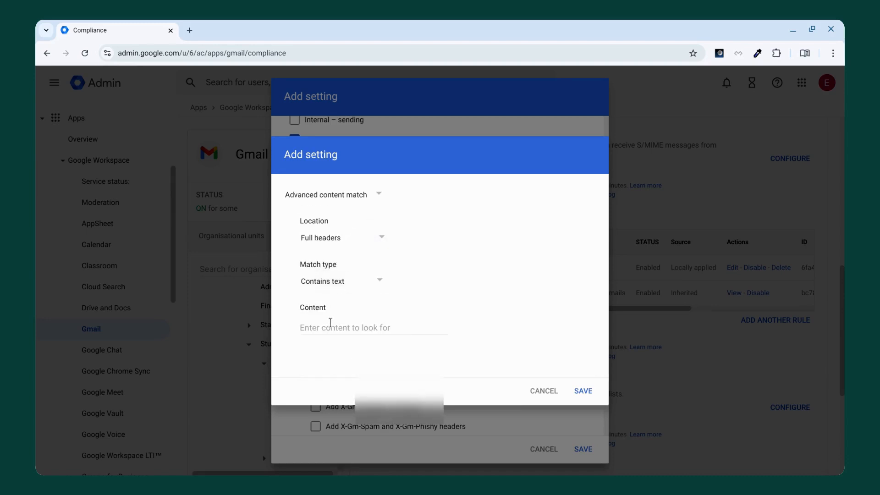
click(330, 323)
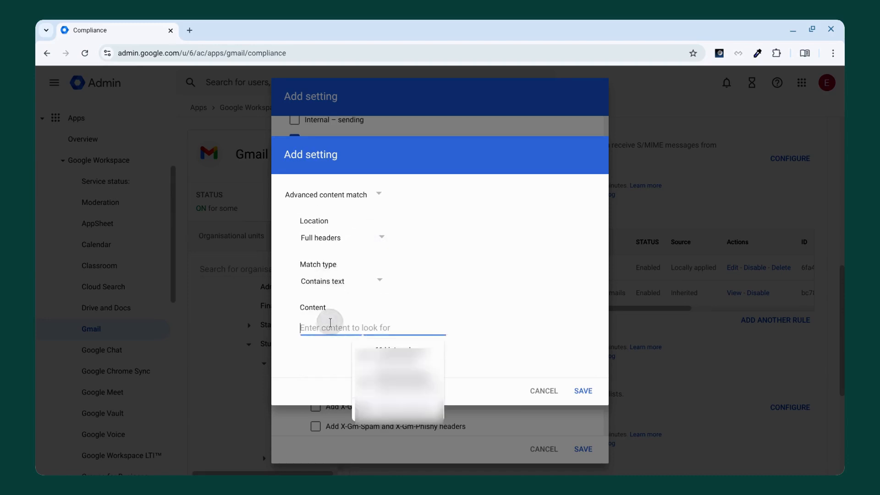
click(307, 388)
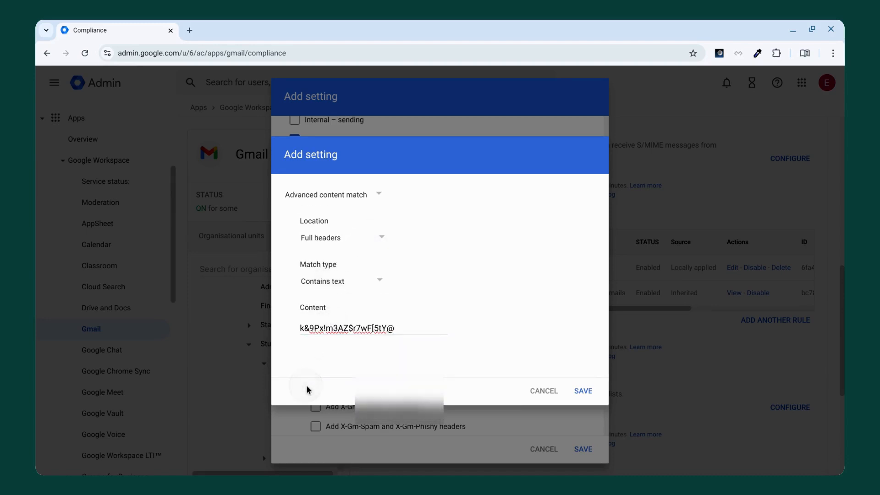
click(586, 394)
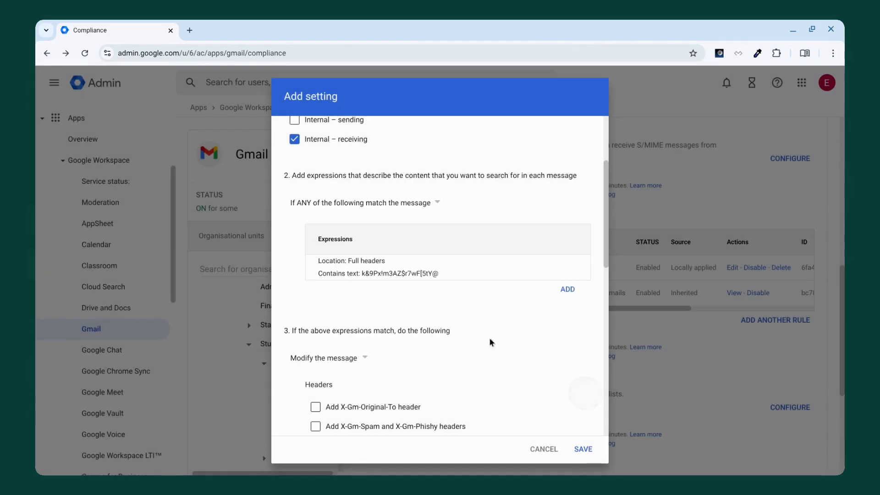
scroll(418, 270, up, 2)
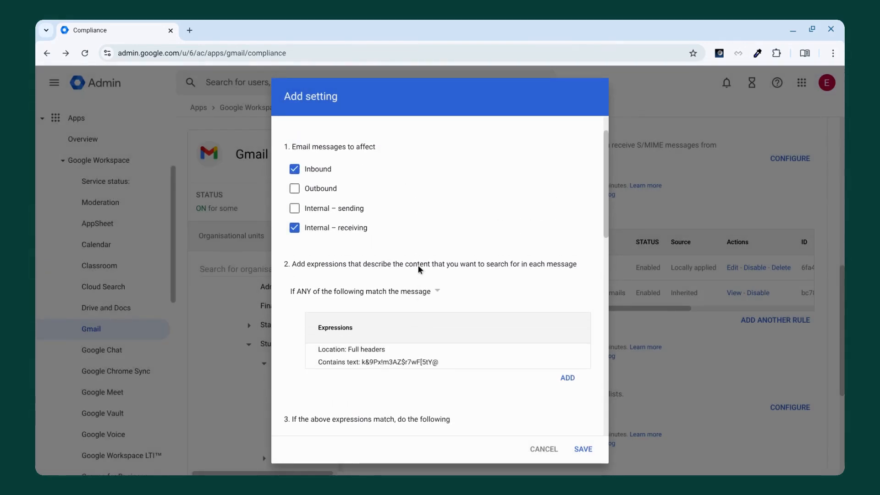
scroll(466, 280, down, 7)
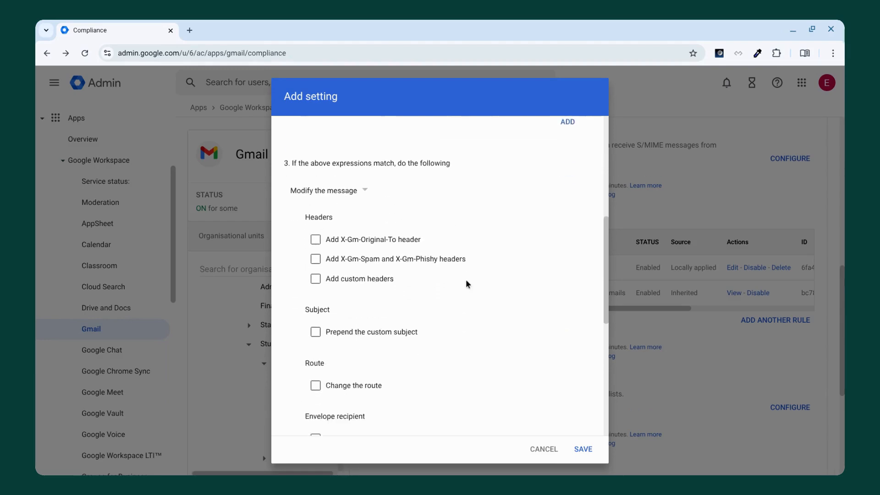
Step: Set the rule's action for messages matching the header expression to Reject the message
scroll(466, 284, down, 2)
scroll(465, 283, up, 1)
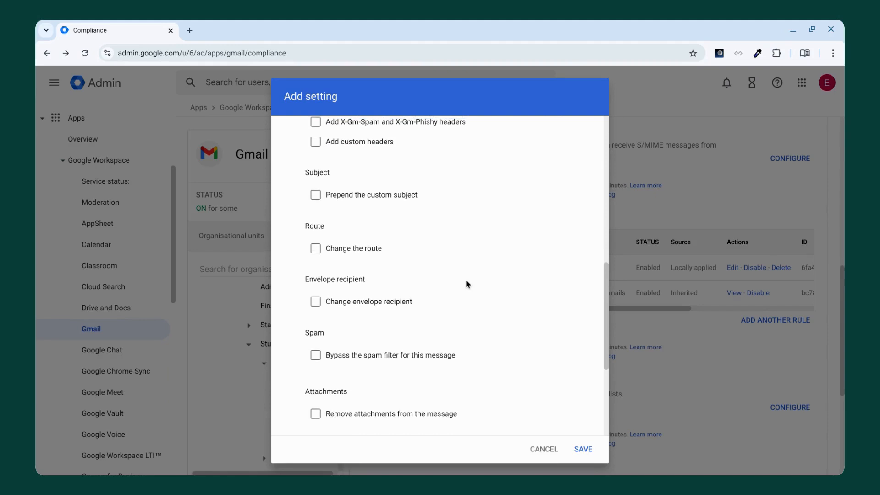
scroll(466, 282, up, 4)
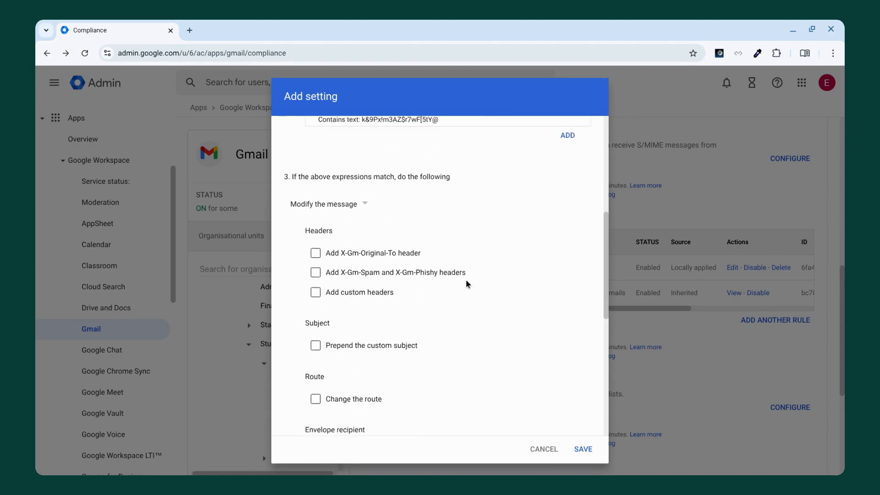
click(352, 241)
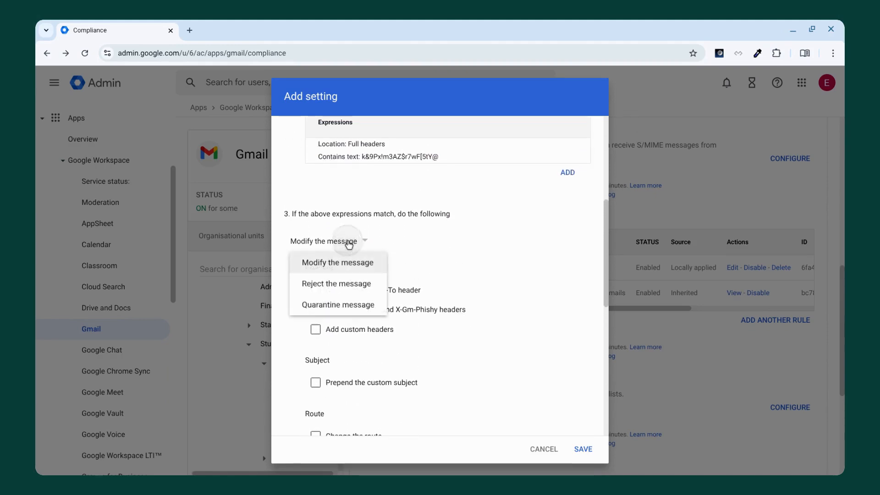
click(338, 284)
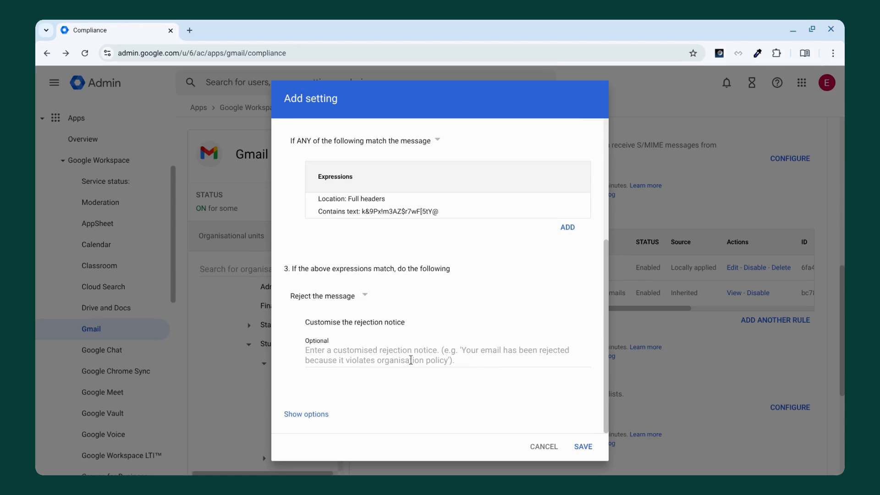
Step: Describe the receiving content compliance rule as "Students Receiving" and save it
click(585, 445)
click(583, 438)
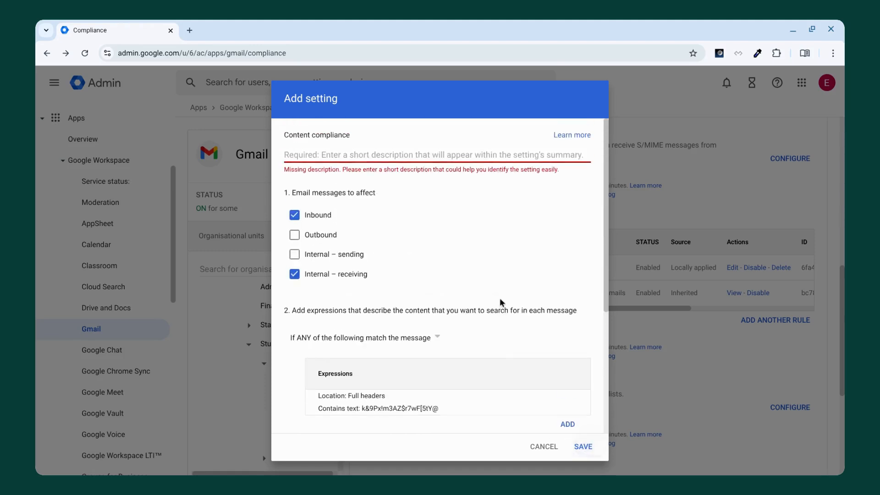
click(312, 154)
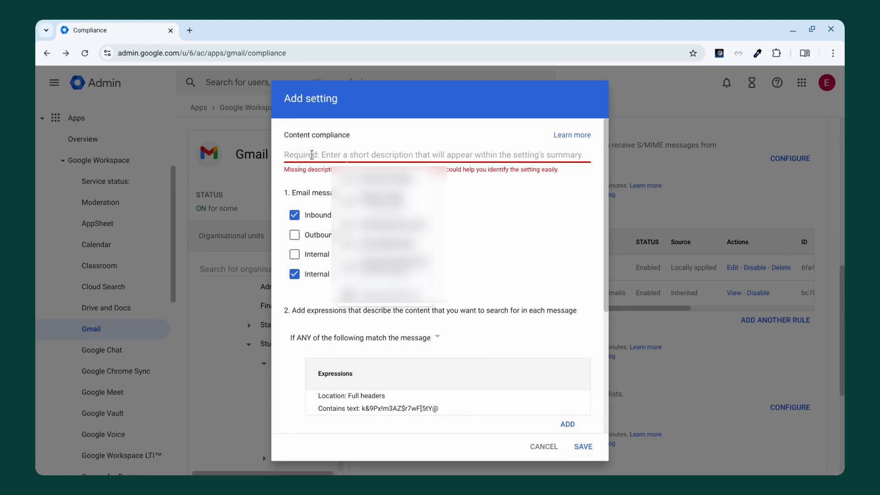
text(Students Receiving)
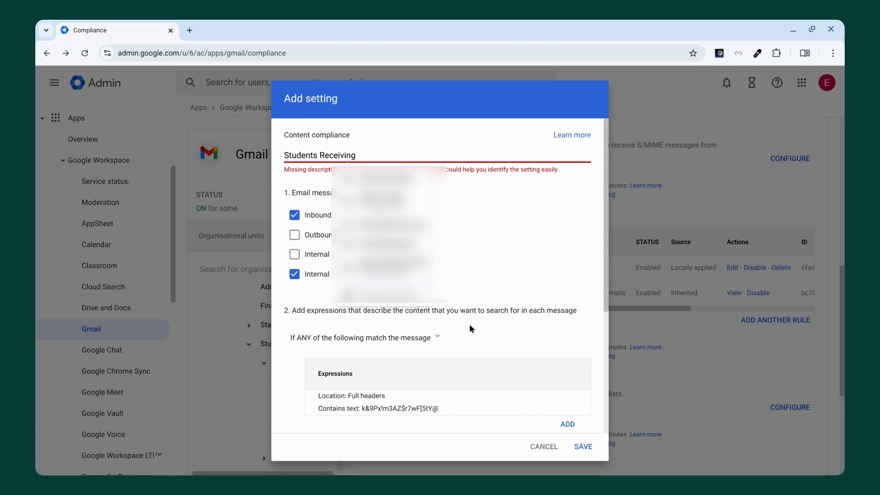
click(583, 446)
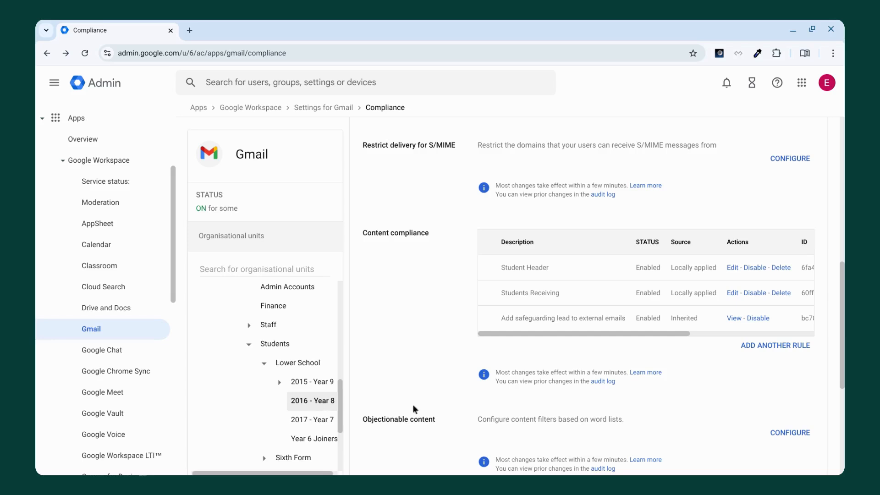
mouse_move(444, 466)
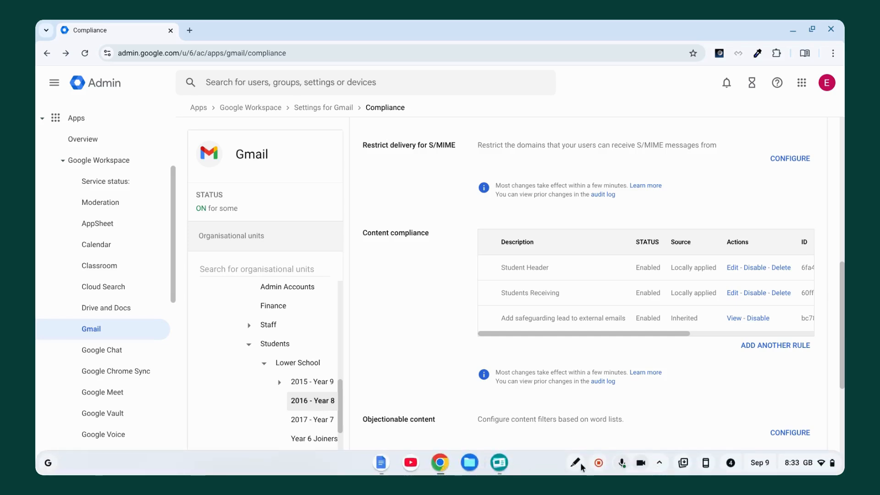